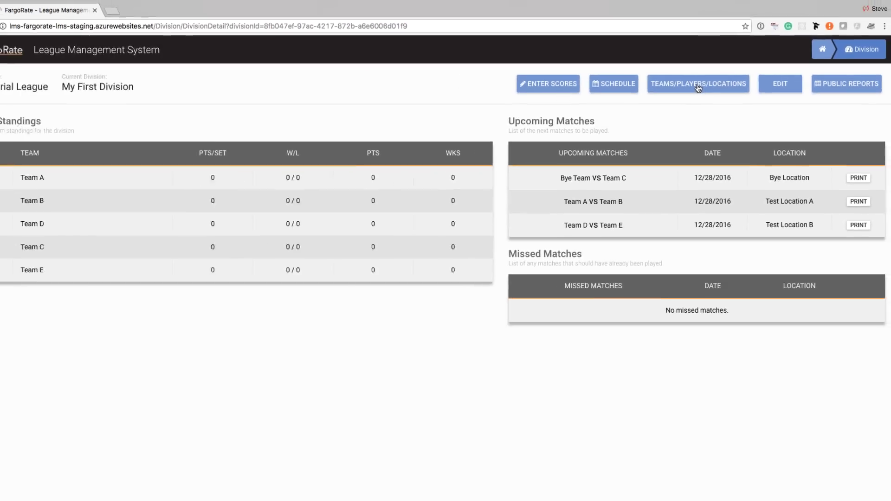
Step: Open the division's Teams/Players/Locations page, look over Players and Locations, then open Team A from Teams
{"action": "left_click", "coordinate": [597, 122]}
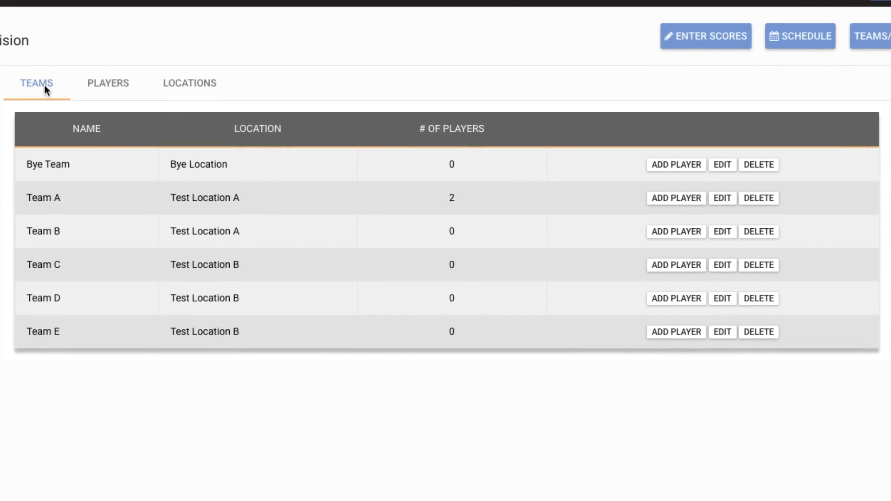
{"action": "left_click", "coordinate": [117, 87]}
{"action": "left_click", "coordinate": [202, 86]}
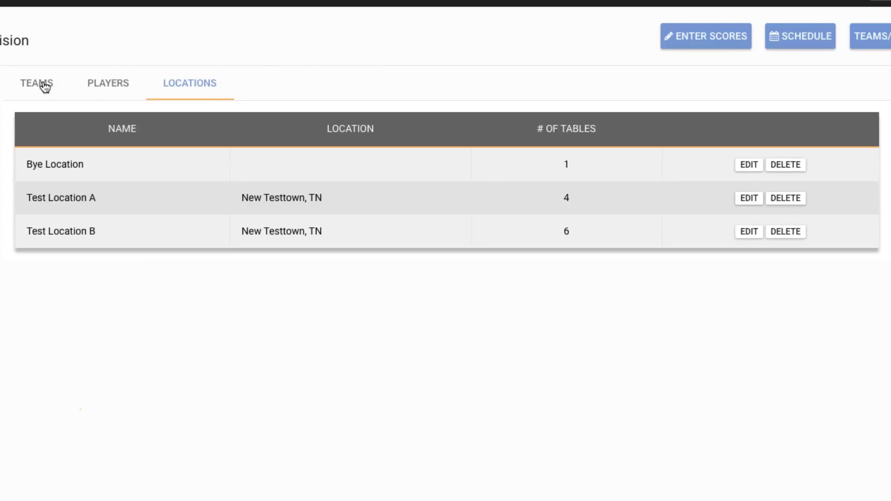
{"action": "left_click", "coordinate": [44, 82]}
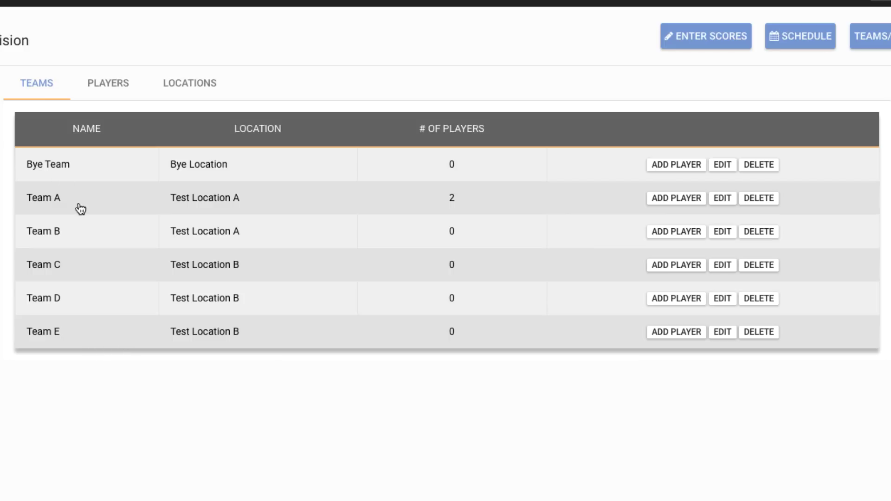
{"action": "left_click", "coordinate": [730, 203]}
Step: Change Team A's name to 'Those Guys' and save it
{"action": "scroll", "coordinate": [730, 203], "scroll_direction": "down", "scroll_amount": 1}
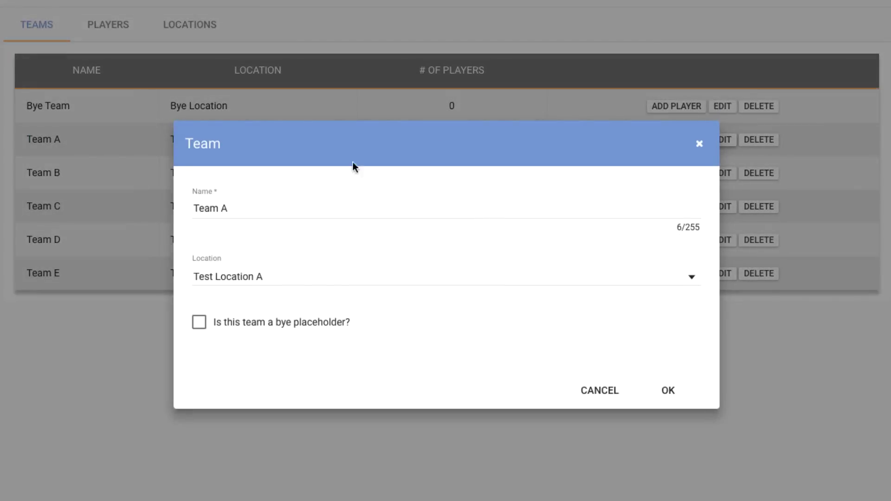
{"action": "left_click", "coordinate": [247, 210]}
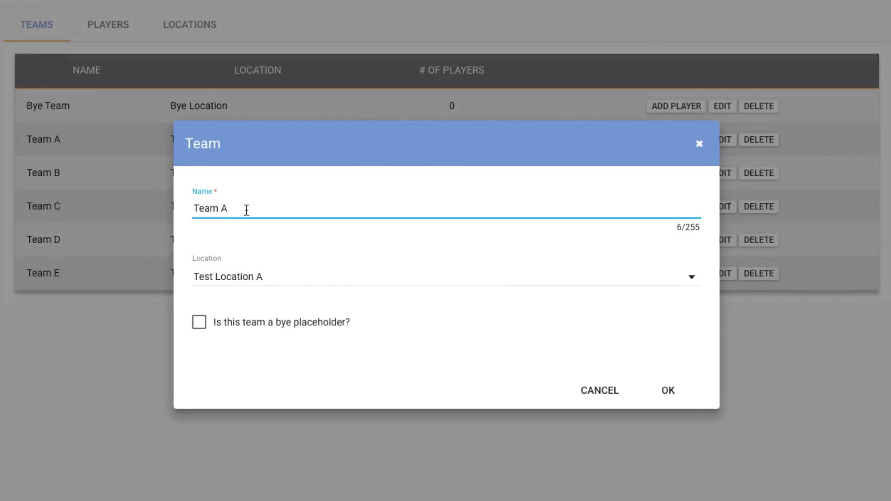
{"action": "key", "text": "BackSpace"}
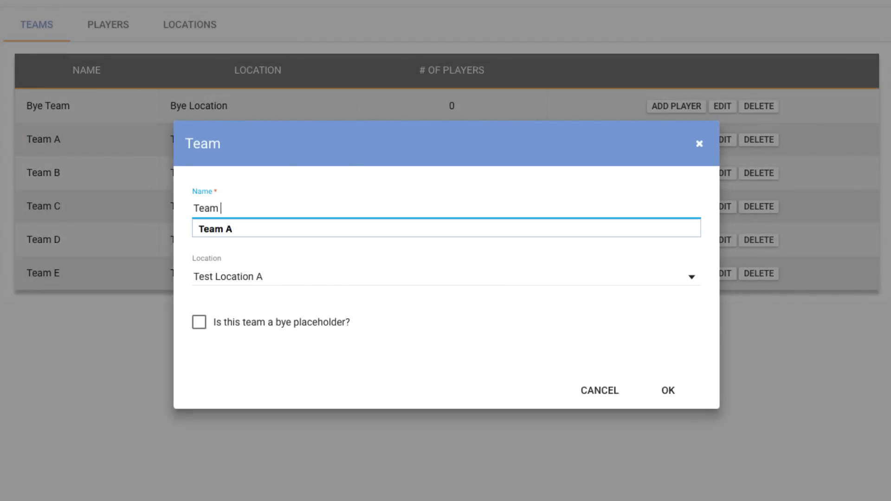
{"action": "key", "text": "BackSpace"}
{"action": "key", "text": "BackSpace"}
{"action": "key", "text": "BackSpace"}
{"action": "key", "text": "BackSpace"}
{"action": "key", "text": "BackSpace"}
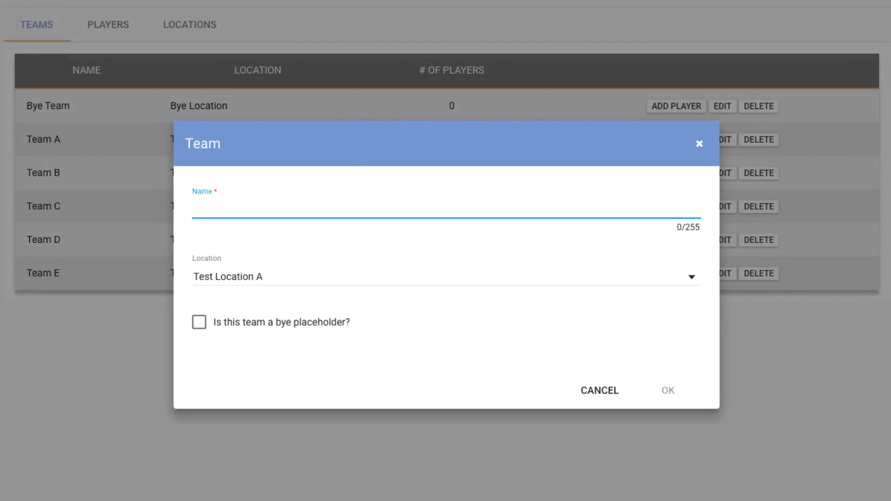
{"action": "type", "text": "Those Guys"}
{"action": "left_click", "coordinate": [671, 392]}
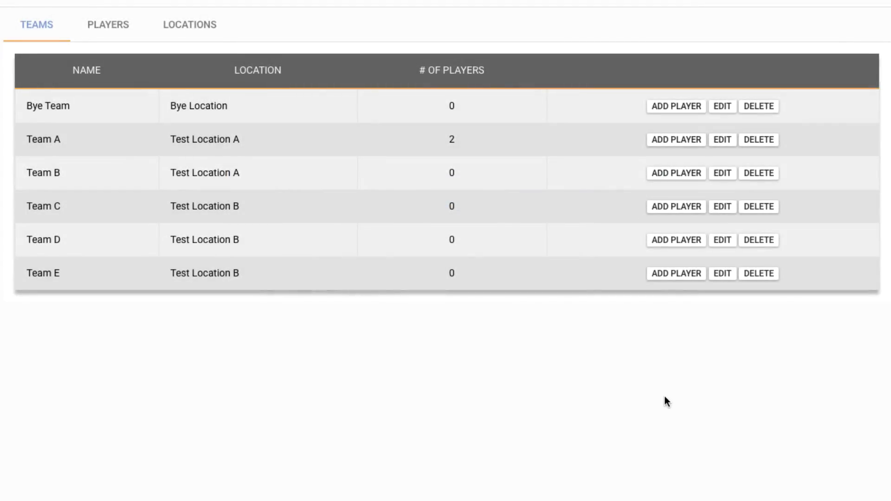
{"action": "scroll", "coordinate": [659, 410], "scroll_direction": "up", "scroll_amount": 2}
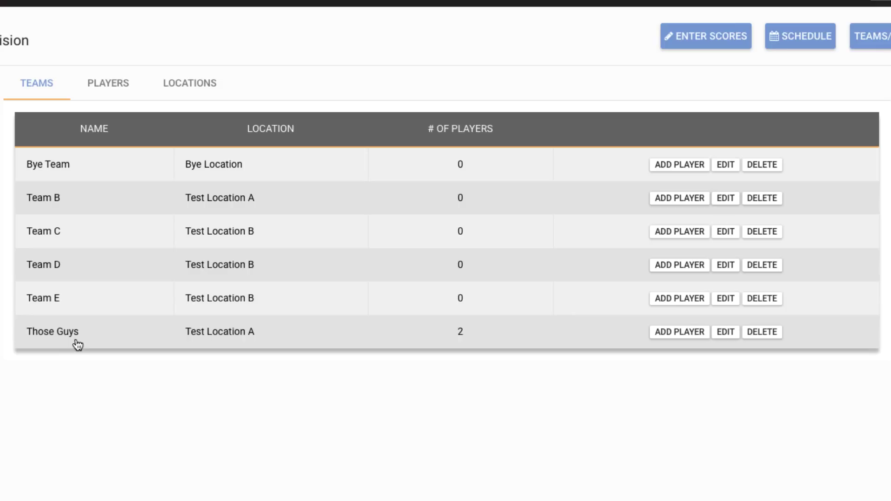
Step: Search 'Test' and add the test player TestPlayer2 to Those Guys, giving it 3 players
{"action": "left_click", "coordinate": [679, 337]}
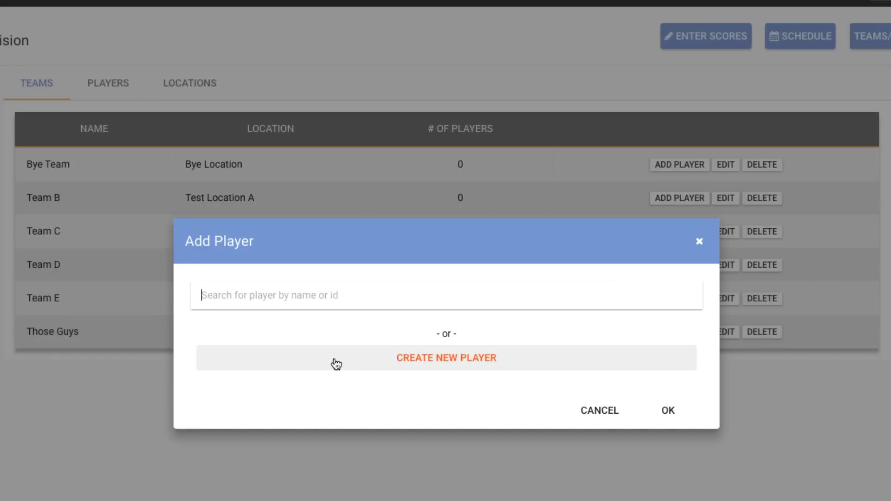
{"action": "type", "text": "Tes"}
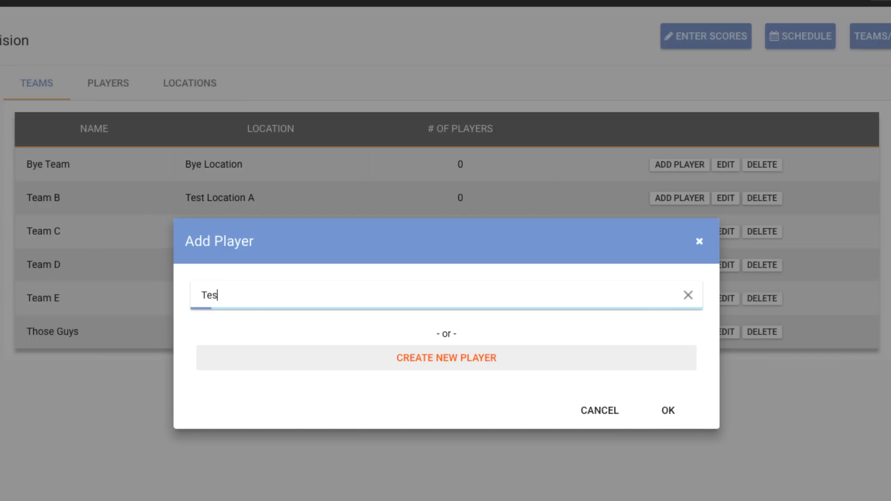
{"action": "type", "text": "t Playe"}
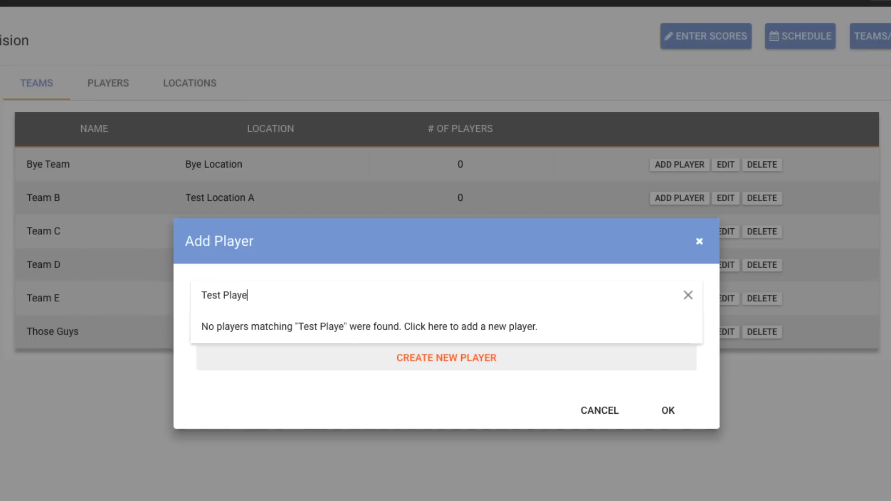
{"action": "type", "text": "r"}
{"action": "key", "text": "BackSpace"}
{"action": "key", "text": "BackSpace"}
{"action": "key", "text": "BackSpace"}
{"action": "key", "text": "BackSpace"}
{"action": "key", "text": "BackSpace"}
{"action": "key", "text": "BackSpace"}
{"action": "type", "text": "T"}
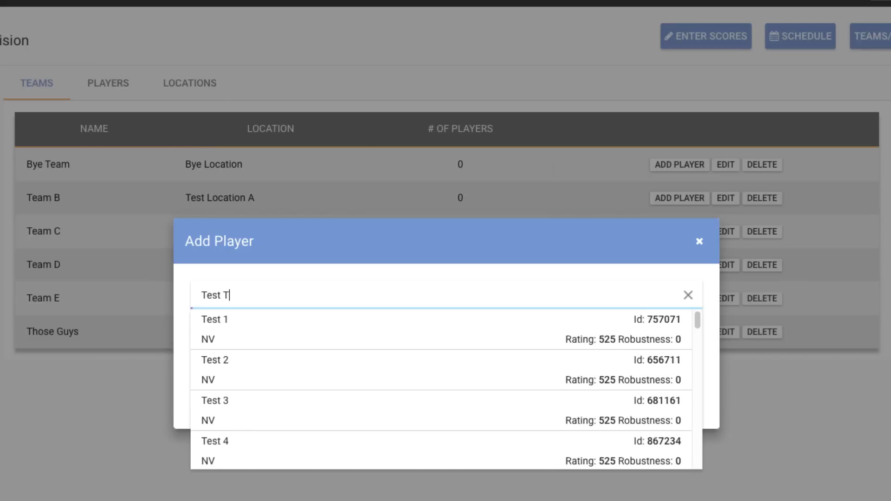
{"action": "type", "text": "est"}
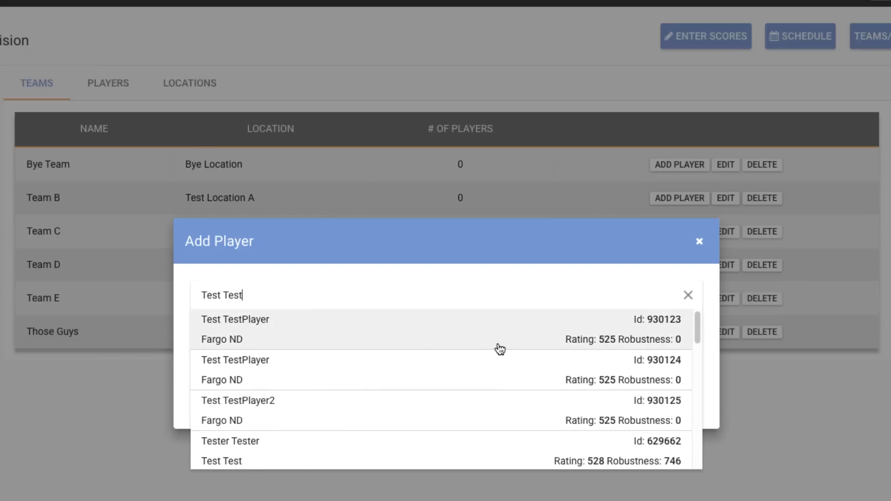
{"action": "left_click", "coordinate": [327, 410]}
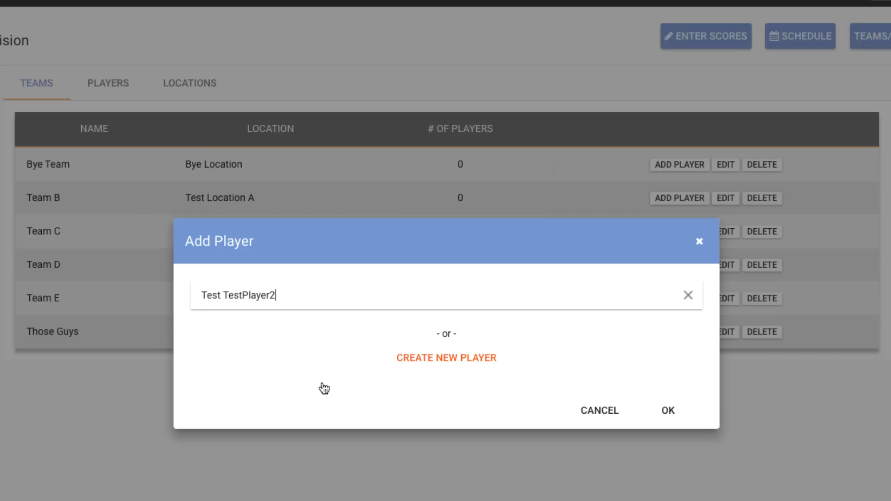
{"action": "left_click", "coordinate": [669, 412]}
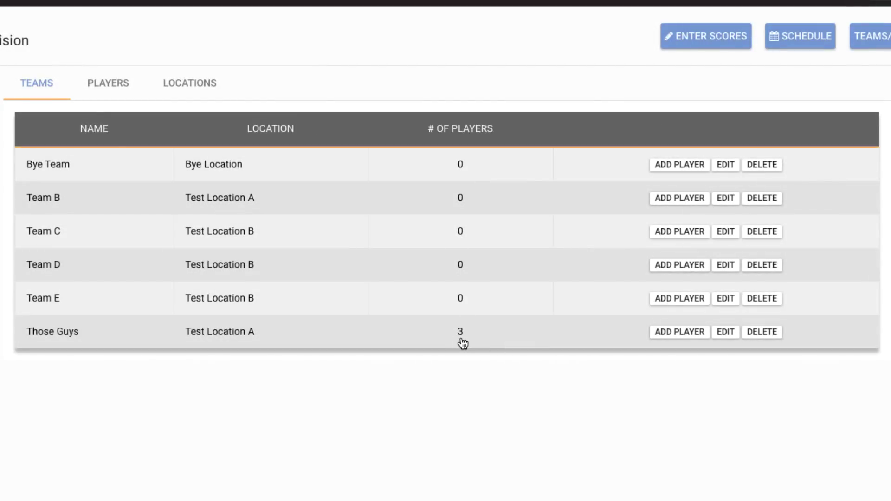
{"action": "left_click", "coordinate": [308, 342]}
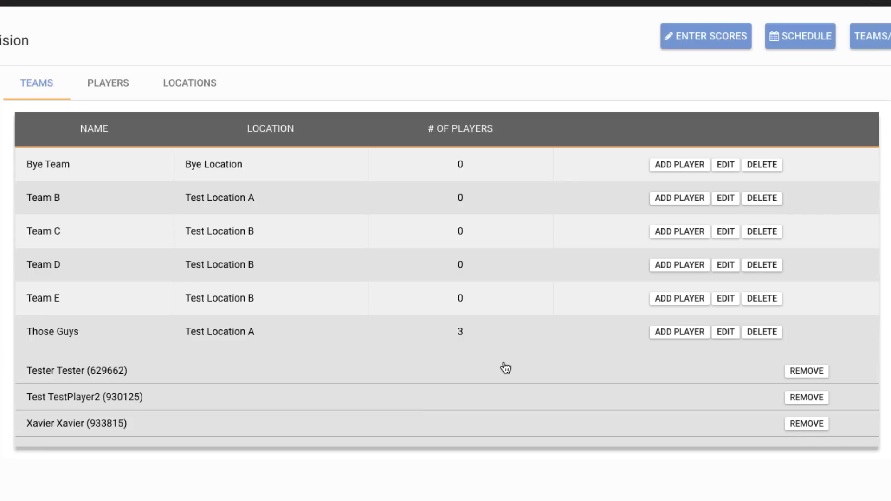
{"action": "left_click", "coordinate": [143, 338]}
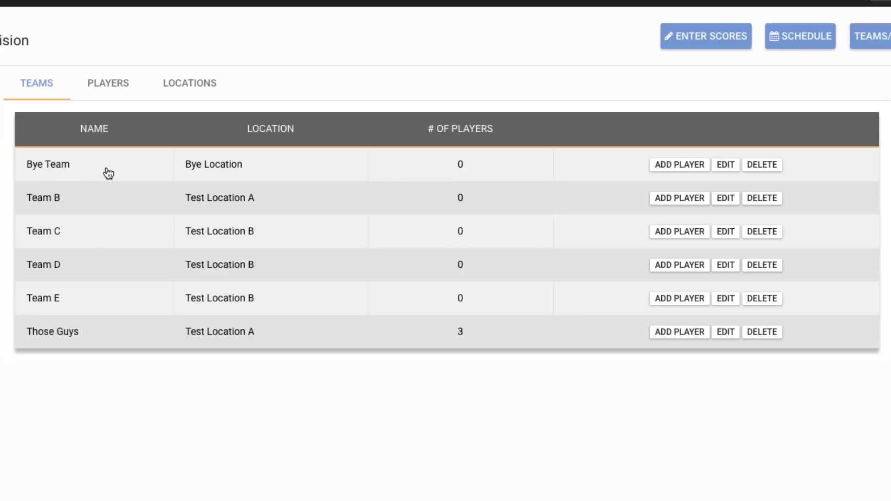
Step: Rename Bye Team to 'The Latecomers' at Test Location A and clear its bye-placeholder flag
{"action": "left_click", "coordinate": [727, 172]}
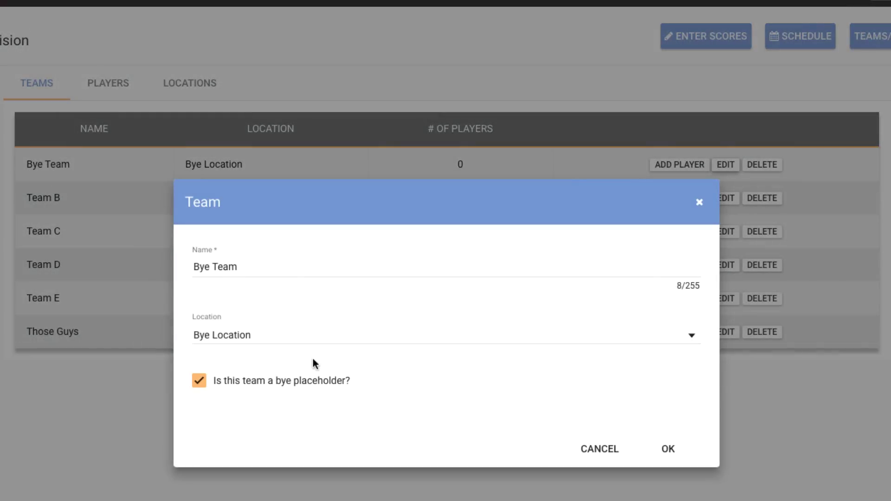
{"action": "left_click", "coordinate": [253, 267]}
{"action": "left_click_drag", "start_coordinate": [253, 267], "coordinate": [122, 275]}
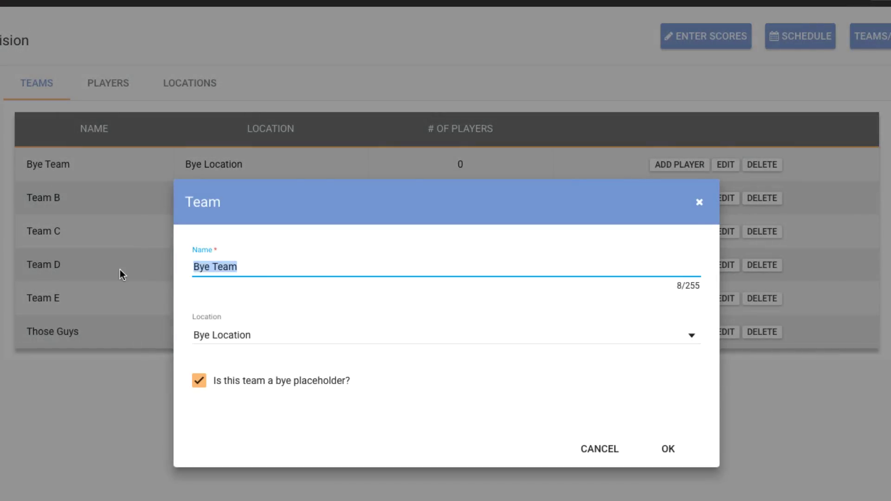
{"action": "type", "text": "The La"}
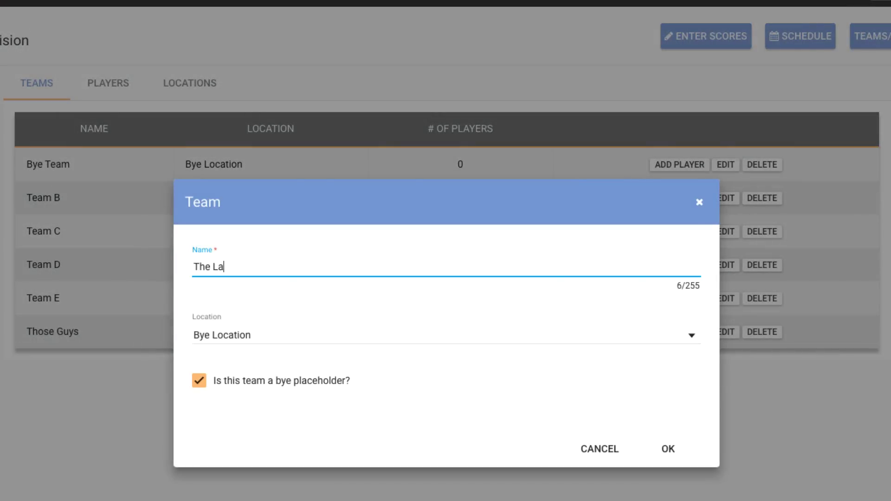
{"action": "type", "text": "tecomers"}
{"action": "left_click", "coordinate": [249, 339]}
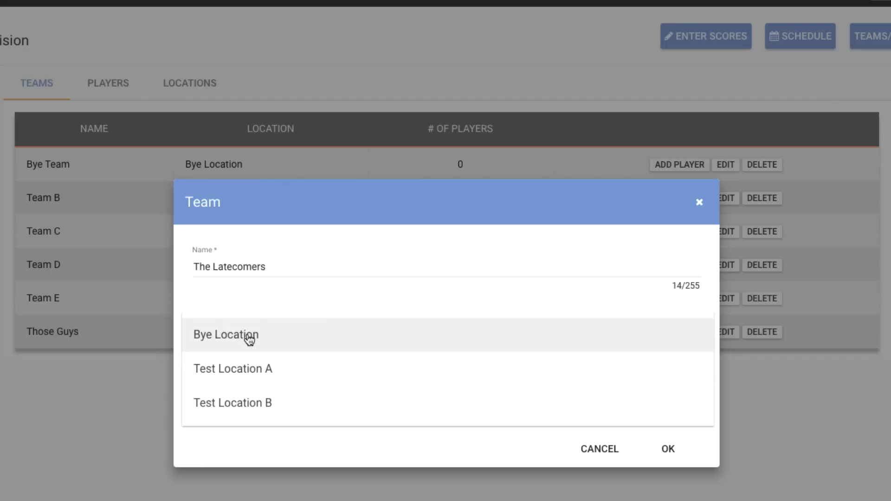
{"action": "left_click", "coordinate": [247, 368]}
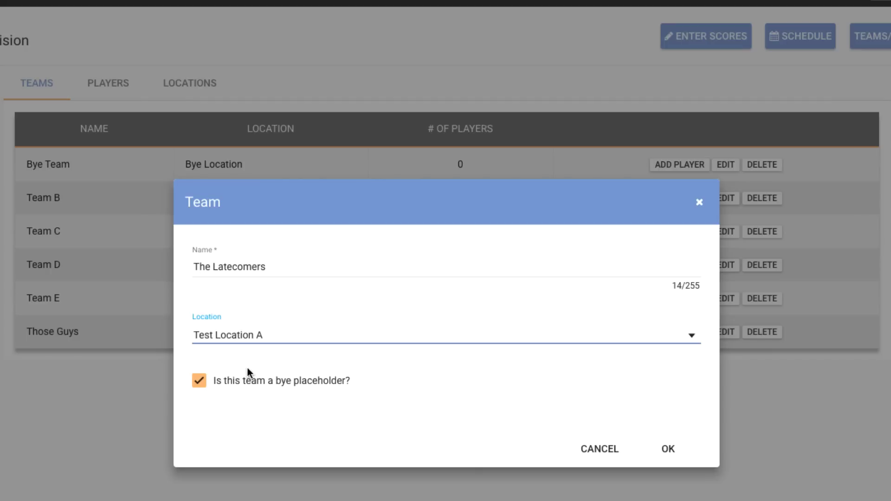
{"action": "left_click", "coordinate": [199, 382]}
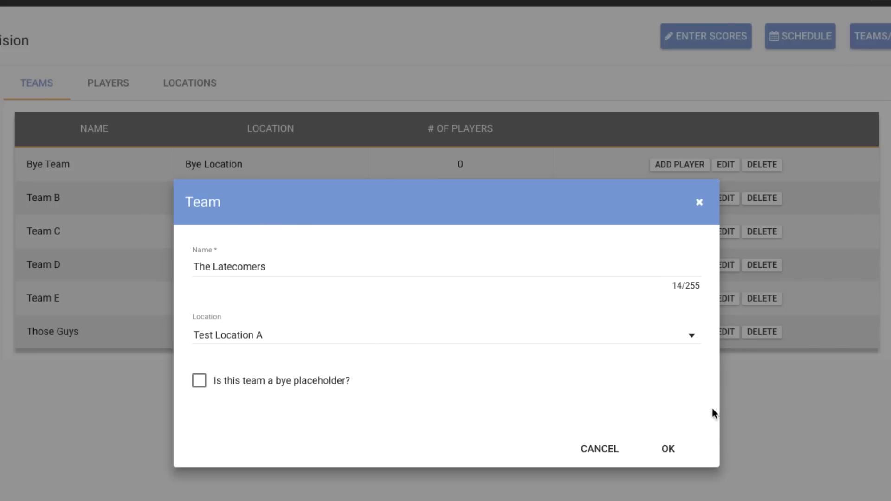
{"action": "left_click", "coordinate": [669, 449]}
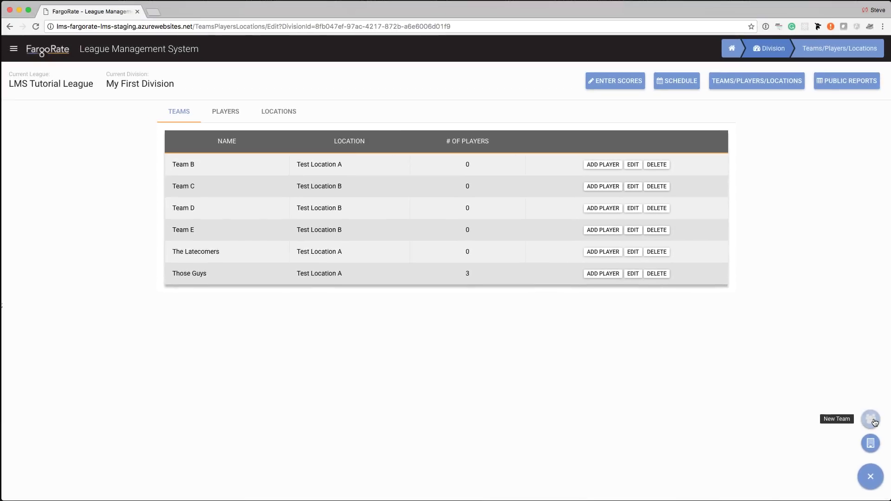
Step: Bring up a blank New Team dialog from the floating + speed dial
{"action": "left_click", "coordinate": [846, 321]}
Step: Create the team 'The Even Latercomers' located at Test Location B
{"action": "left_click", "coordinate": [293, 237]}
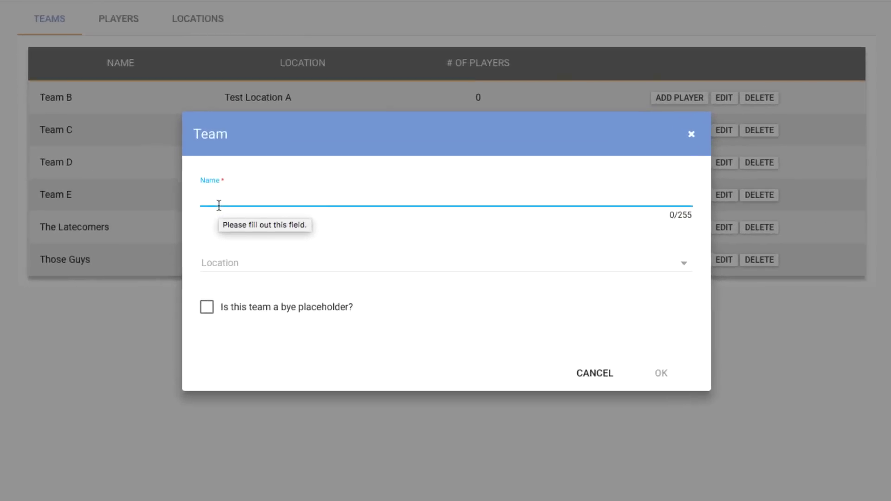
{"action": "type", "text": "The Ev"}
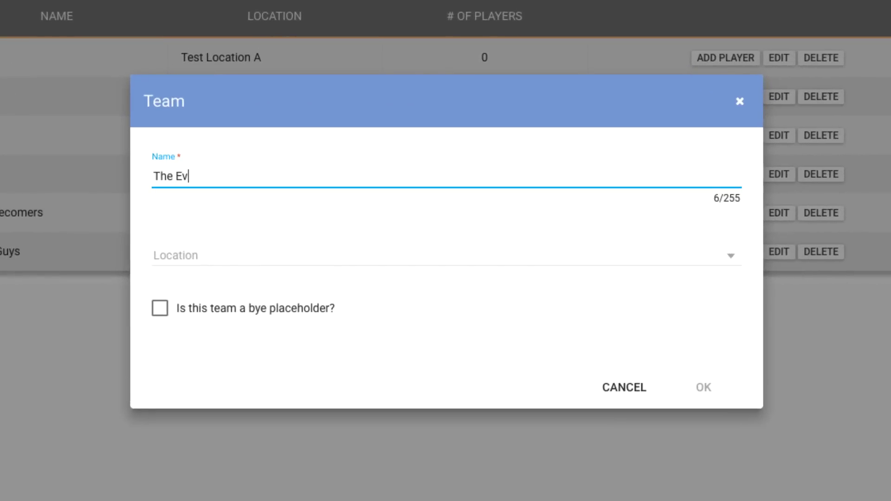
{"action": "type", "text": "en Latercomers"}
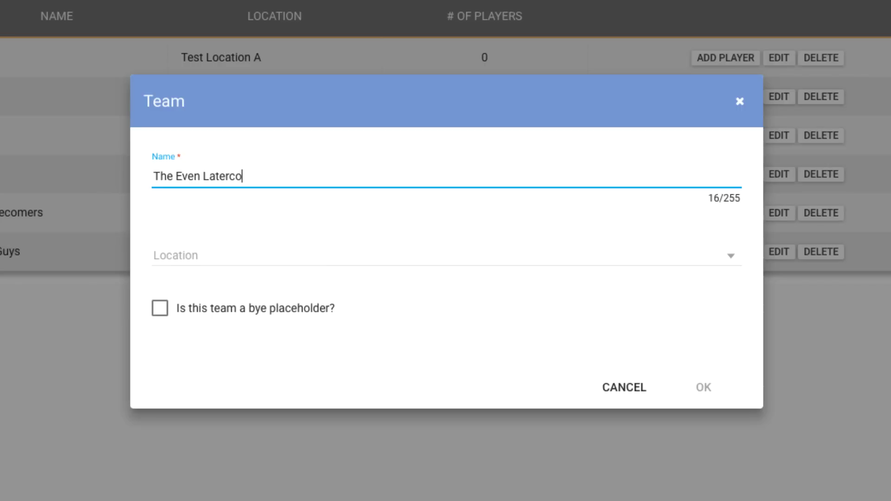
{"action": "left_click", "coordinate": [186, 259]}
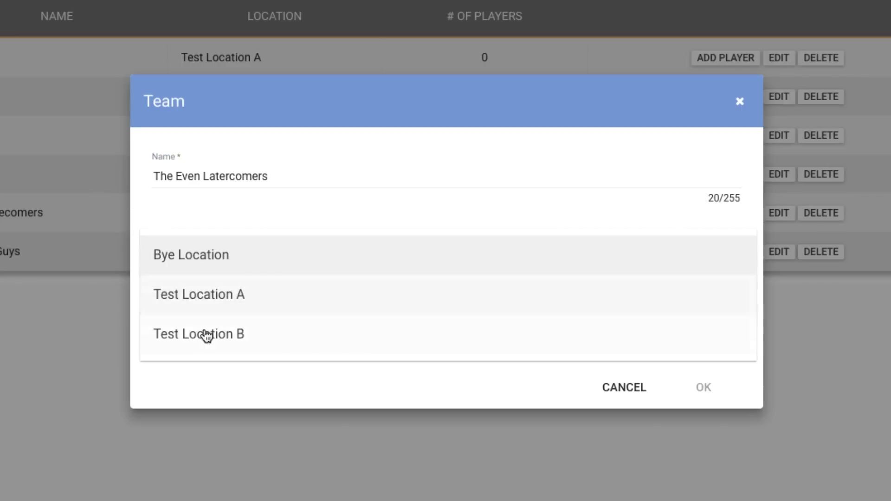
{"action": "left_click", "coordinate": [207, 334]}
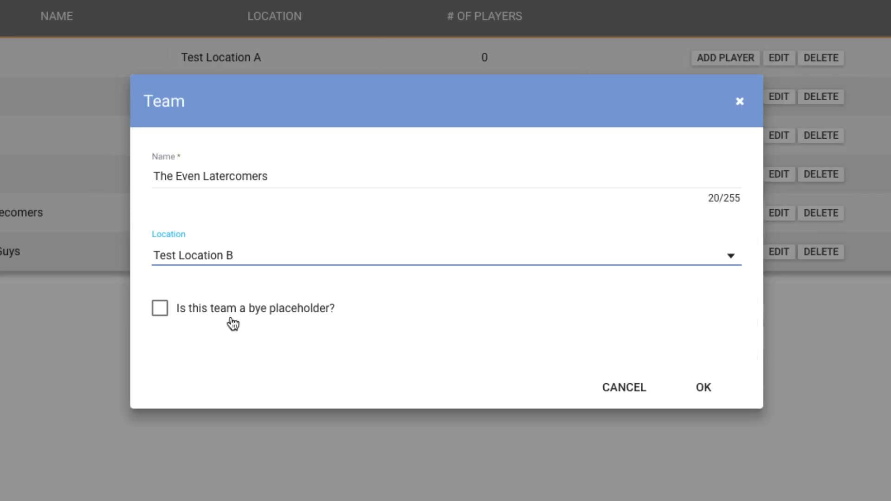
{"action": "left_click", "coordinate": [692, 395]}
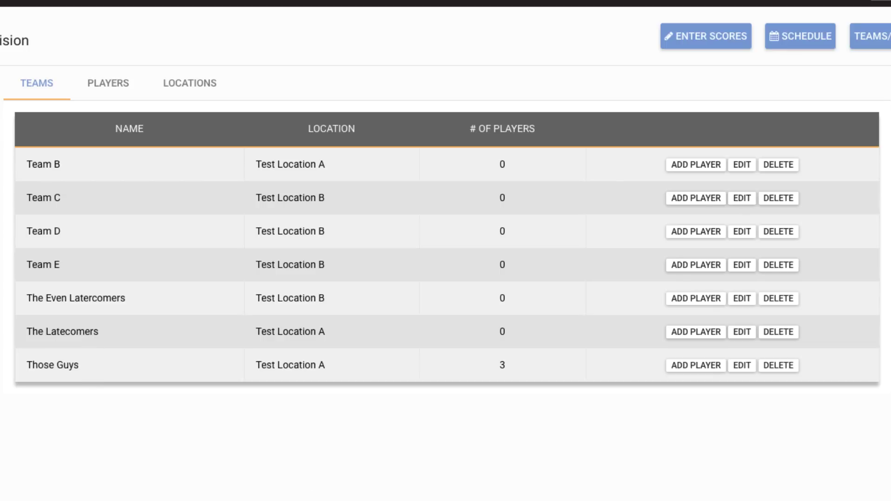
Step: Create 'Bye Team' at Bye Location, flagged as a bye placeholder
{"action": "left_click", "coordinate": [736, 494]}
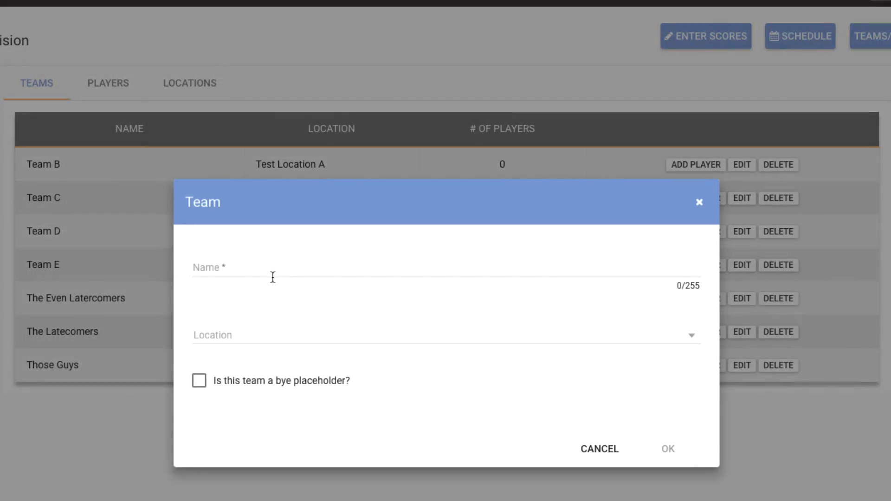
{"action": "left_click", "coordinate": [255, 270]}
{"action": "type", "text": "Bye Team"}
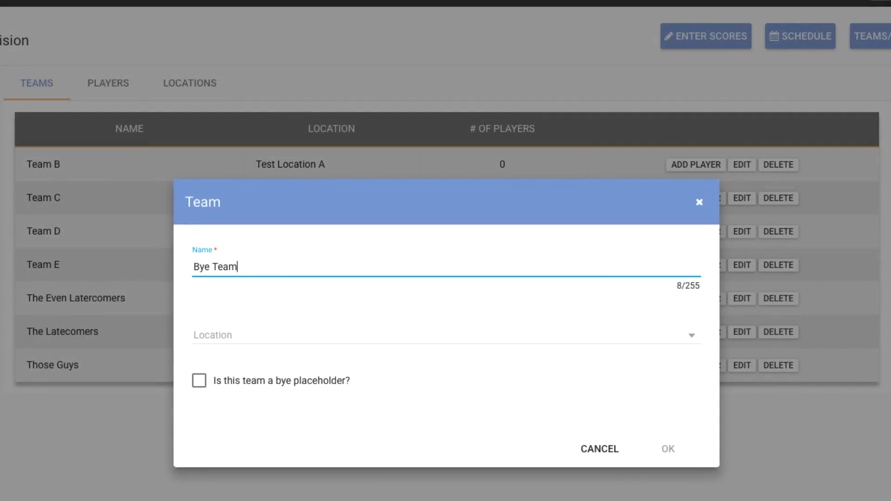
{"action": "key", "text": "Tab"}
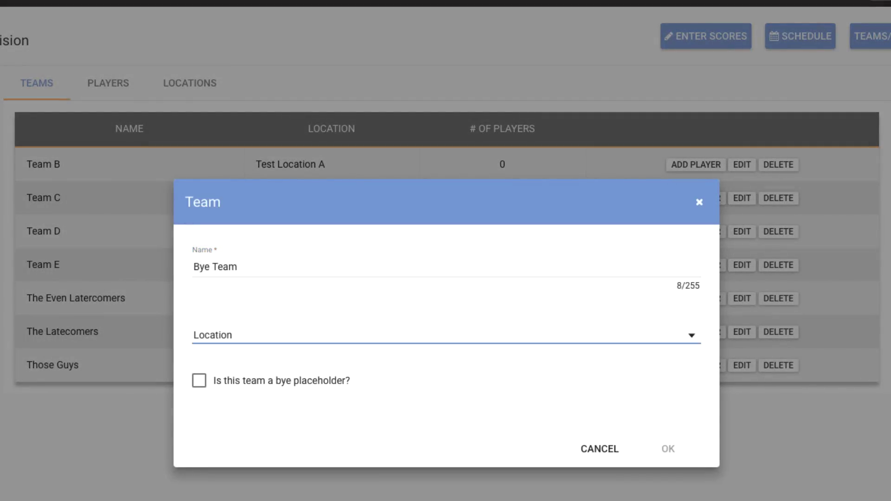
{"action": "left_click", "coordinate": [237, 342]}
{"action": "left_click", "coordinate": [239, 345]}
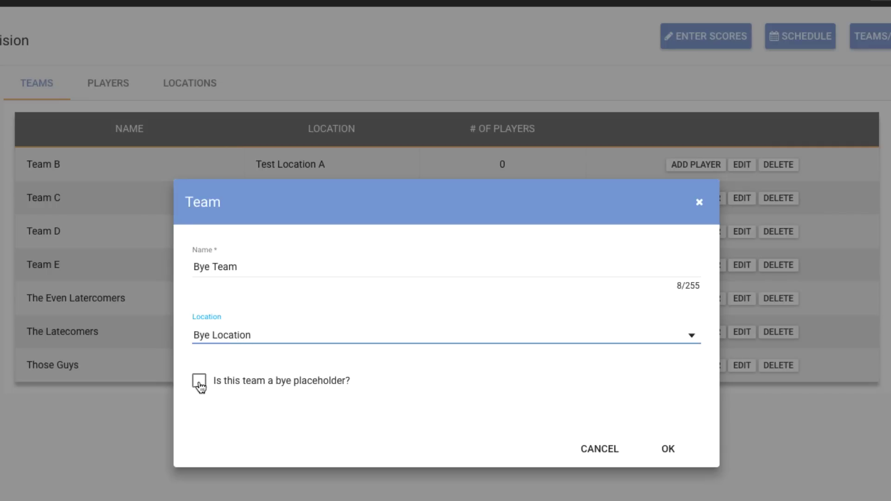
{"action": "left_click", "coordinate": [200, 383]}
{"action": "left_click", "coordinate": [667, 449]}
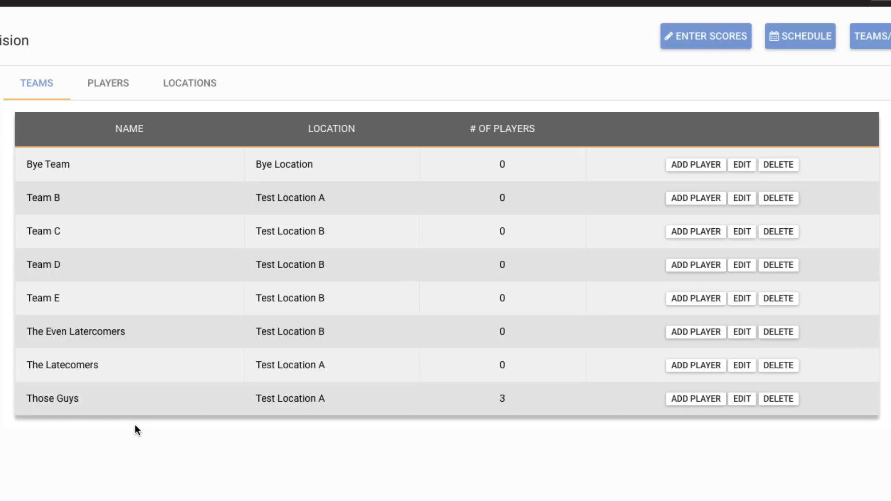
Step: Show the Players list with Fargo ratings 528, 525 and 475
{"action": "left_click", "coordinate": [110, 85]}
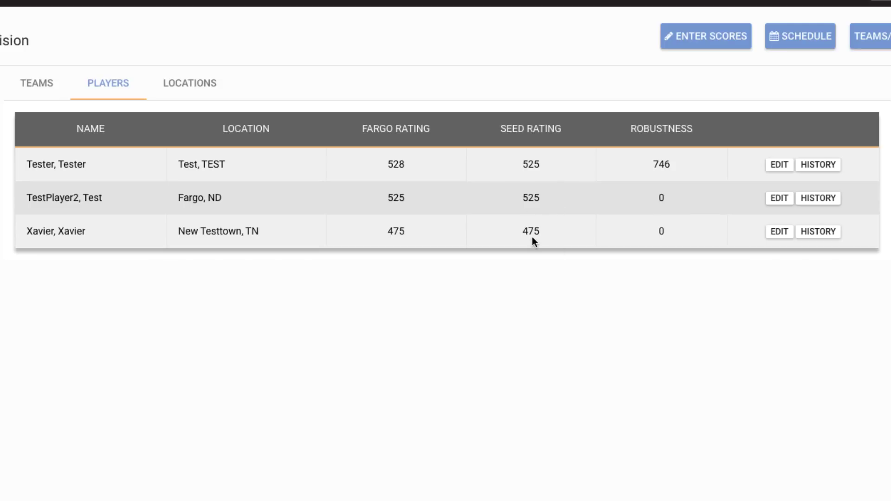
Step: Change TestPlayer2's starter rating from 525 to 500 and save
{"action": "left_click", "coordinate": [780, 198]}
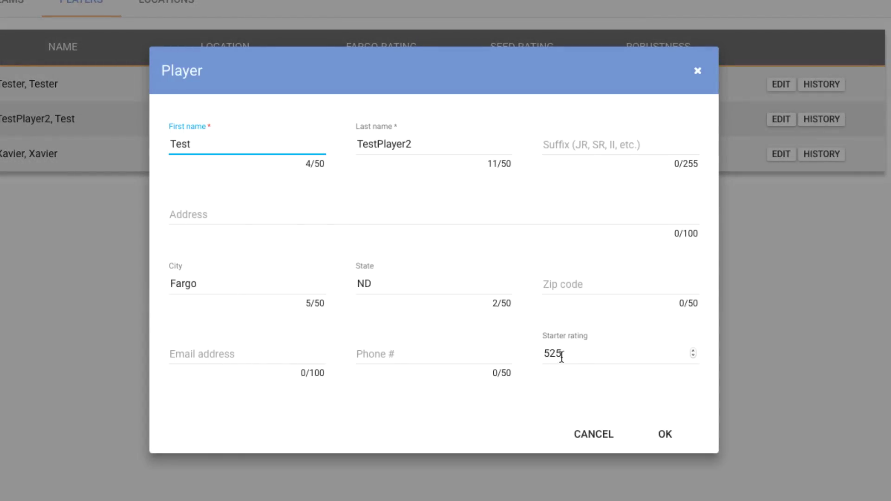
{"action": "left_click", "coordinate": [579, 353]}
{"action": "key", "text": "BackSpace"}
{"action": "key", "text": "BackSpace"}
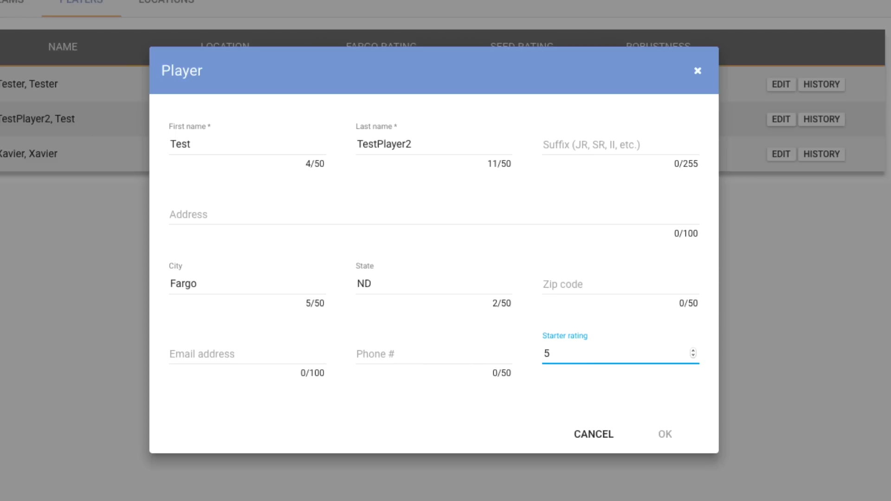
{"action": "type", "text": "00"}
{"action": "left_click", "coordinate": [658, 435]}
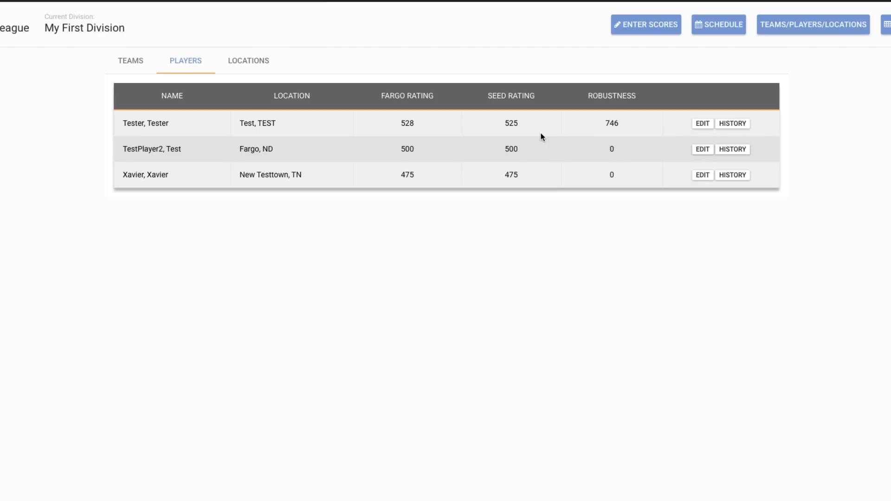
{"action": "left_click", "coordinate": [732, 126]}
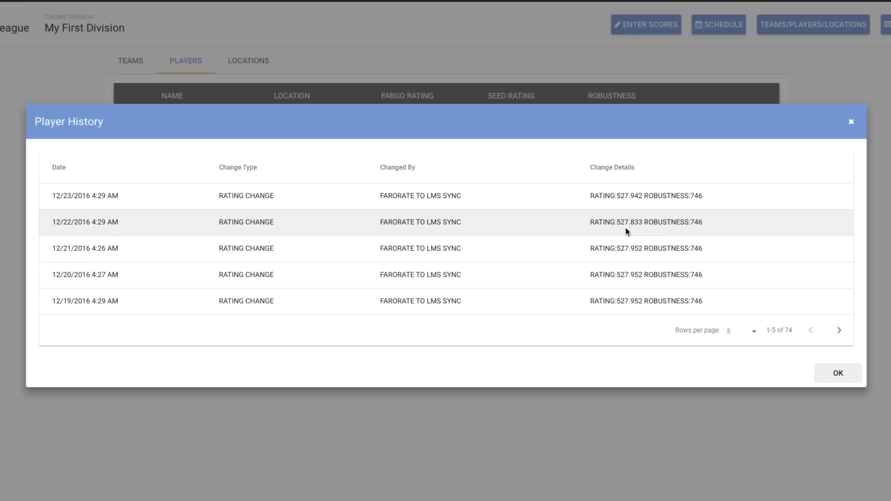
{"action": "left_click", "coordinate": [839, 331]}
{"action": "left_click", "coordinate": [840, 331]}
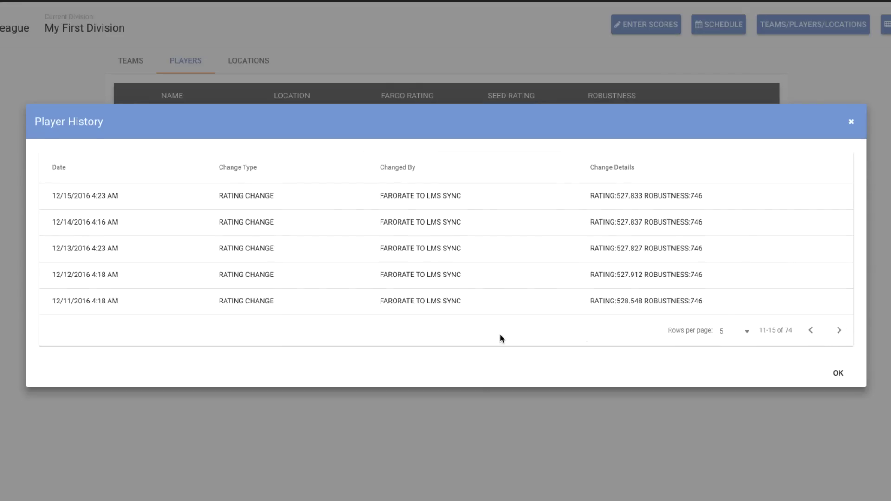
{"action": "left_click", "coordinate": [840, 375]}
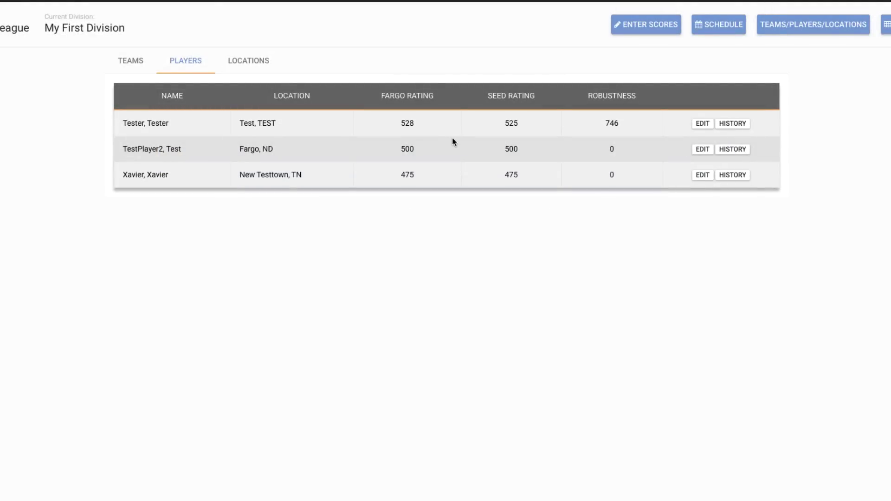
Step: Reduce Test Location B's 9-foot tables from 6 to 4 in the Locations list
{"action": "left_click", "coordinate": [252, 63]}
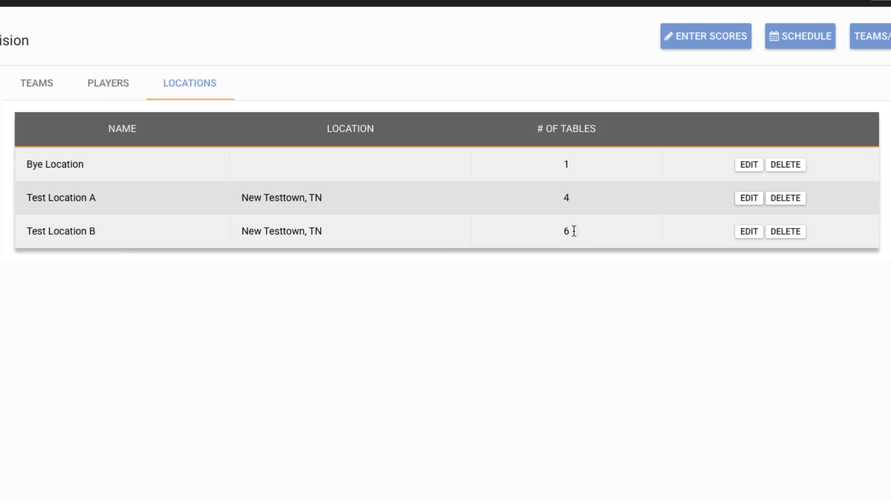
{"action": "left_click", "coordinate": [754, 237]}
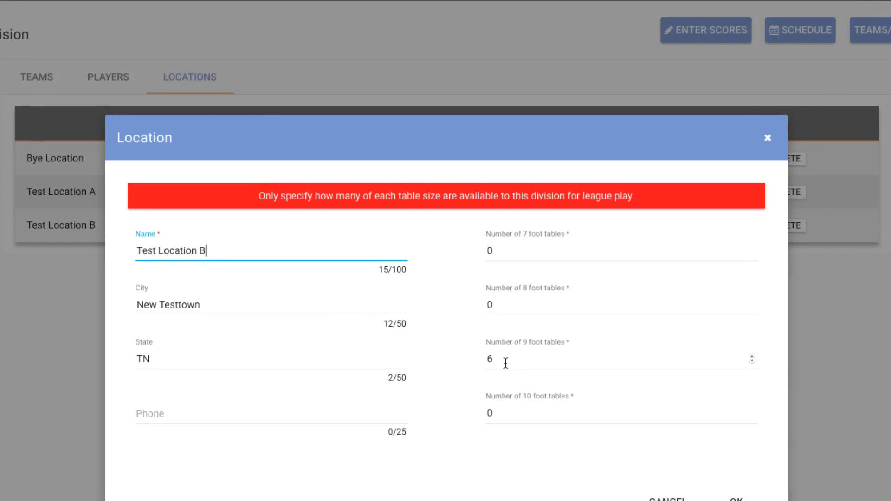
{"action": "double_click", "coordinate": [505, 362]}
{"action": "scroll", "coordinate": [463, 309], "scroll_direction": "down", "scroll_amount": 1}
{"action": "scroll", "coordinate": [463, 308], "scroll_direction": "down", "scroll_amount": 1}
{"action": "type", "text": "4"}
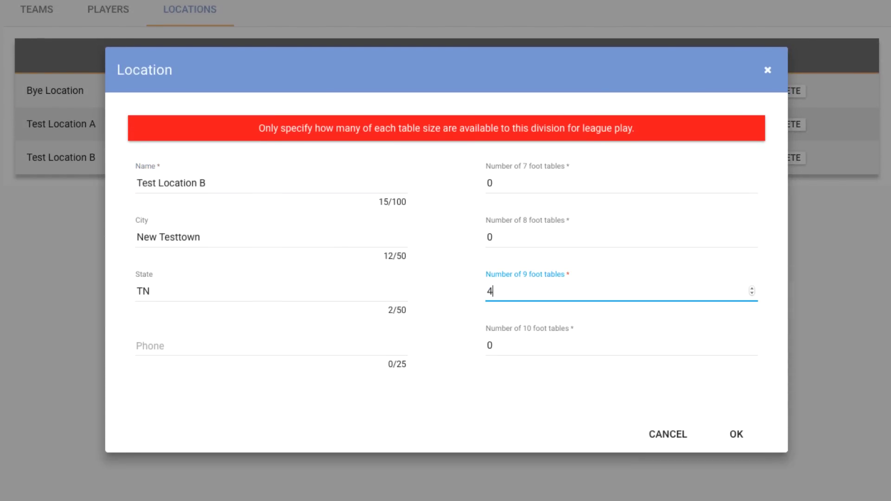
{"action": "left_click", "coordinate": [736, 437]}
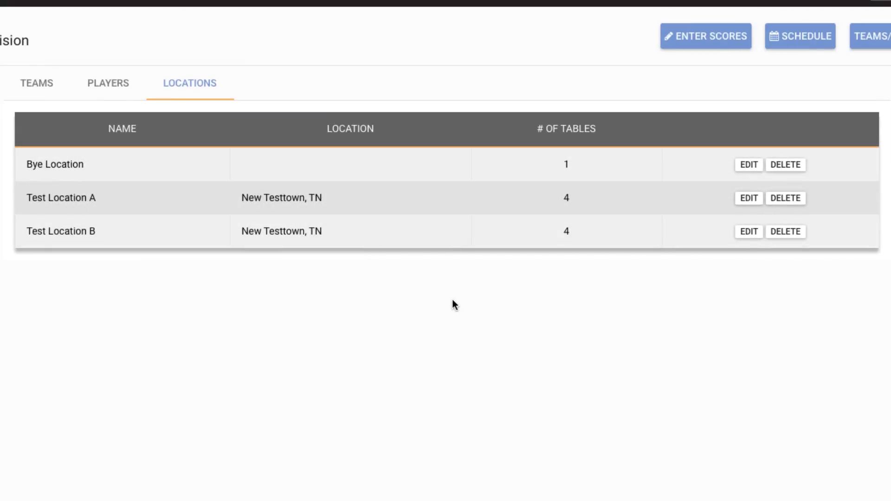
Step: Leave the locations list and show the eight teams, including Bye Team and The Even Latercomers
{"action": "left_click", "coordinate": [97, 89]}
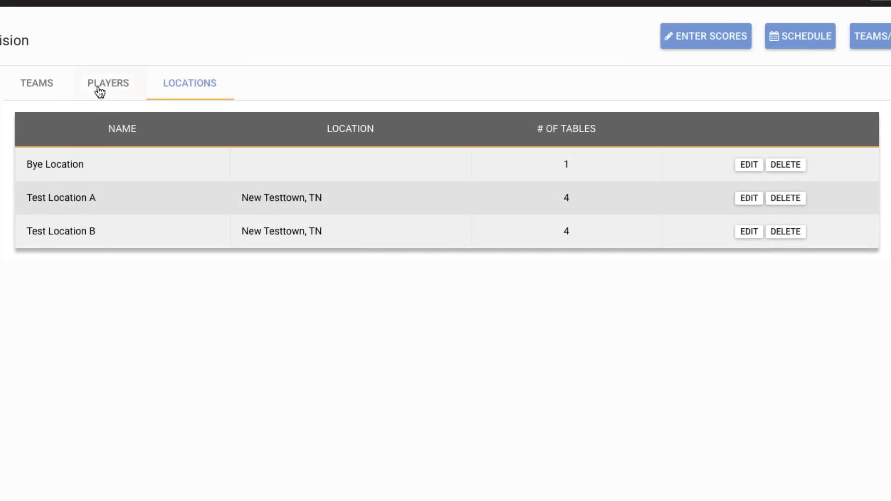
{"action": "left_click", "coordinate": [47, 83]}
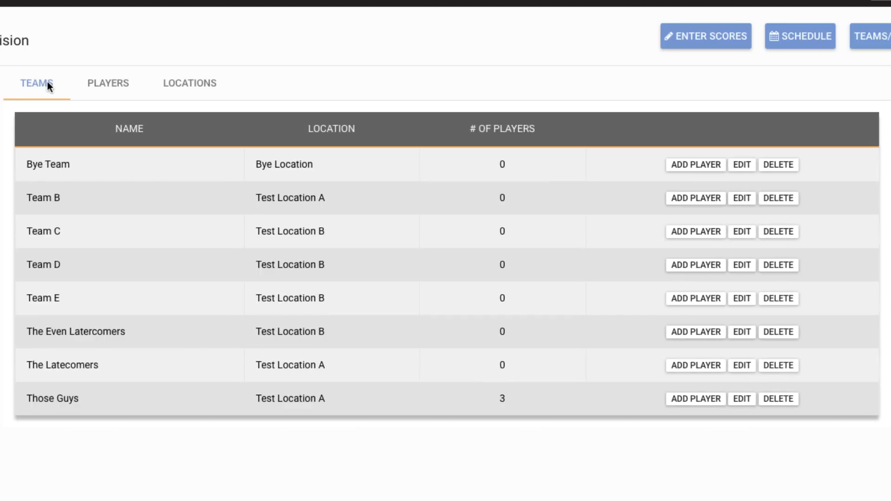